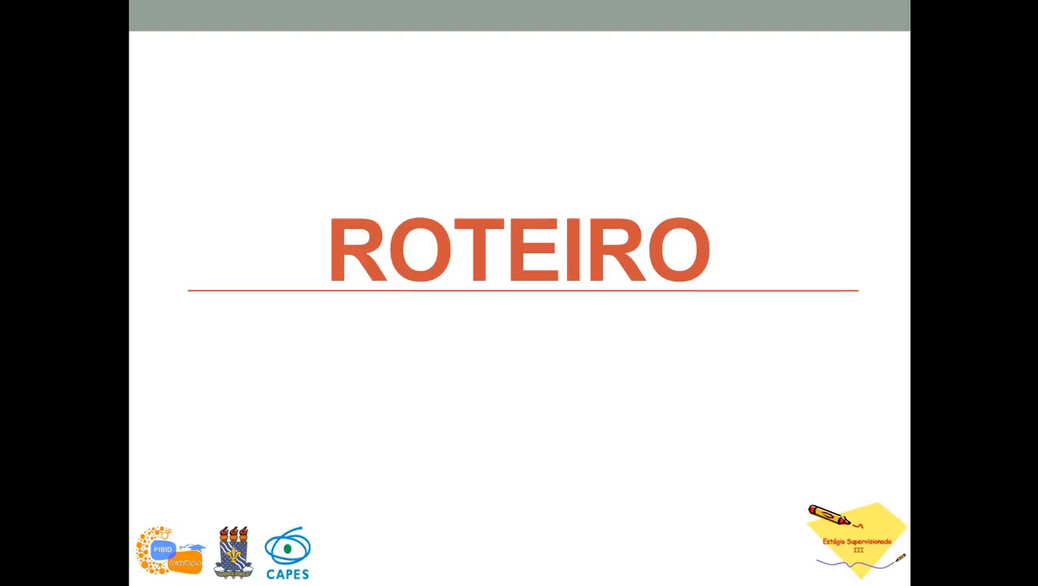
Leave the slideshow, switch to the blank LibreOffice Calc spreadsheet and enter the title Tabela in cell D2.
key(Escape)
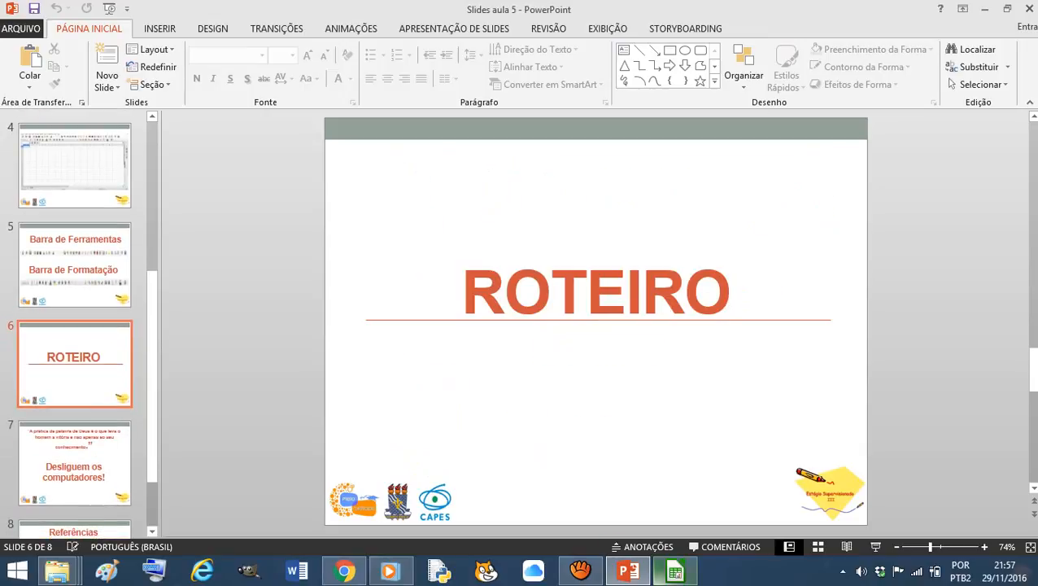
click(675, 571)
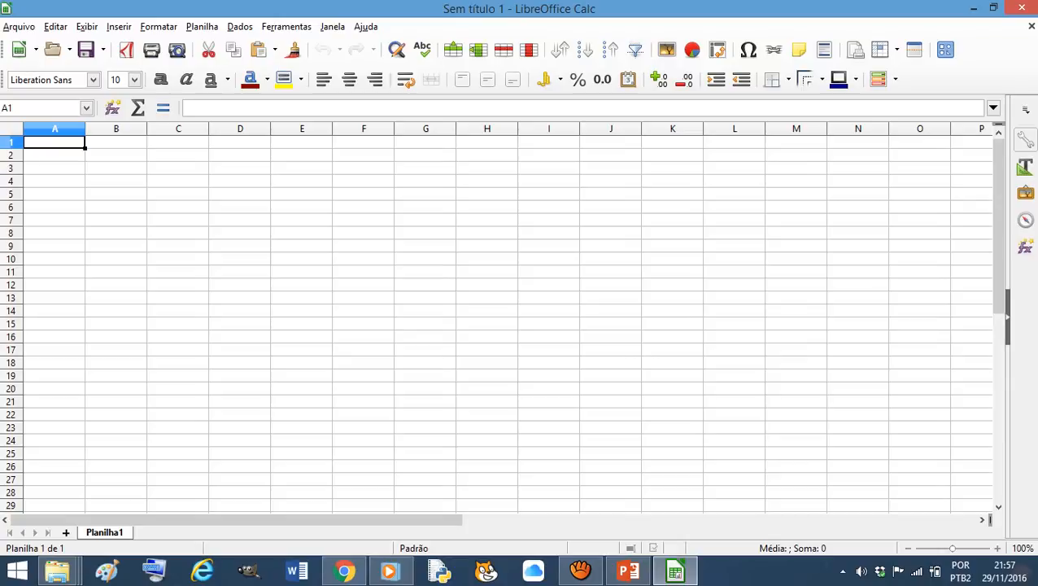
click(240, 155)
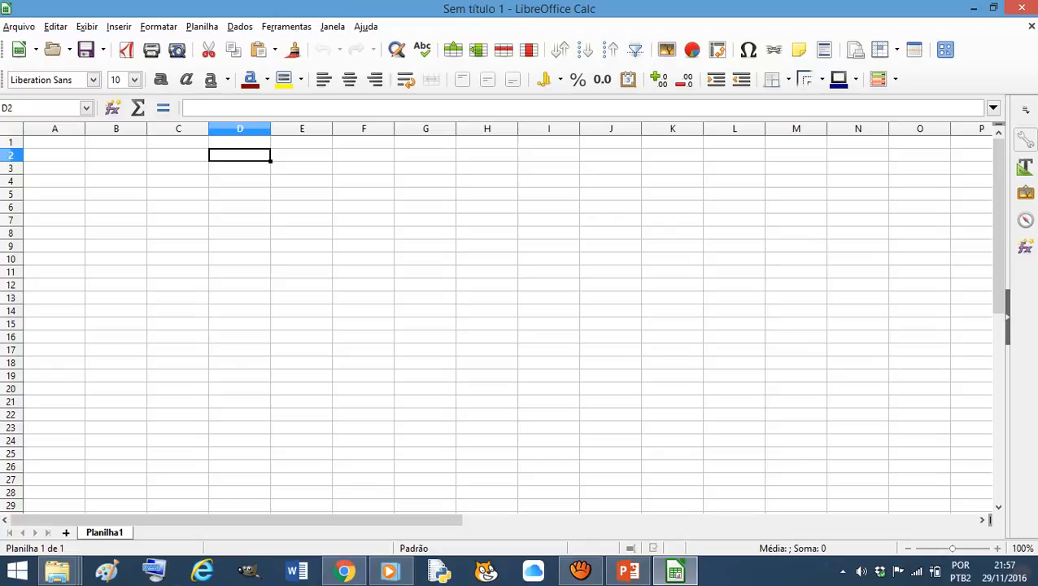
text(T)
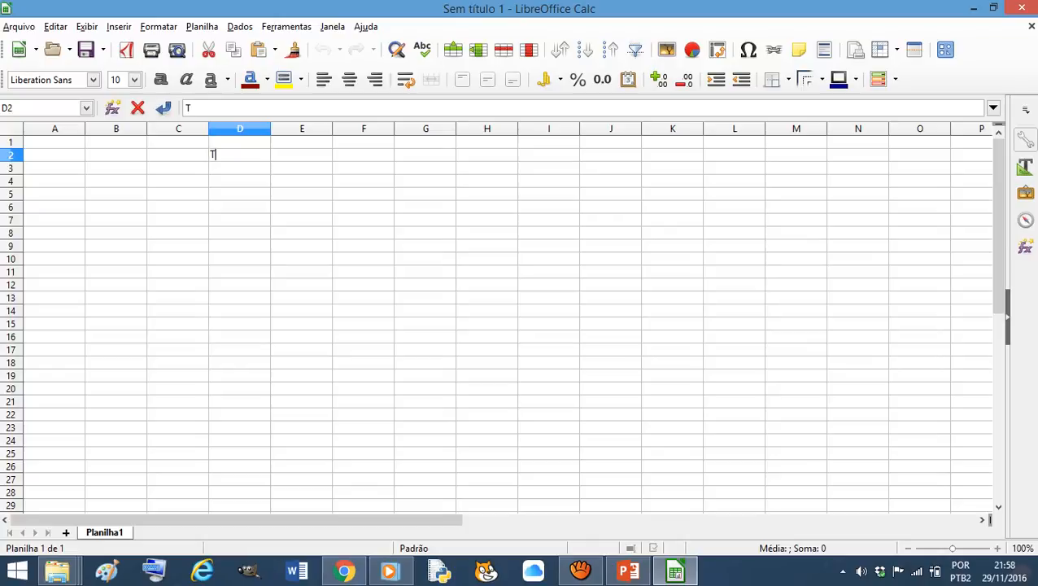
text(abela)
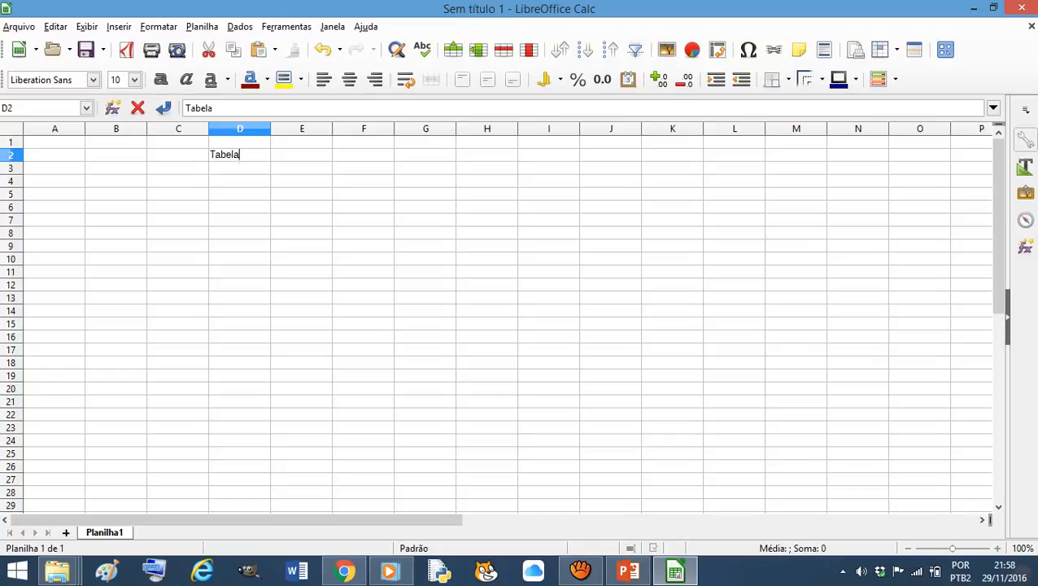
Apply borders to all outer and inner edges of the cells in range C2:E5.
drag(178, 155, 302, 194)
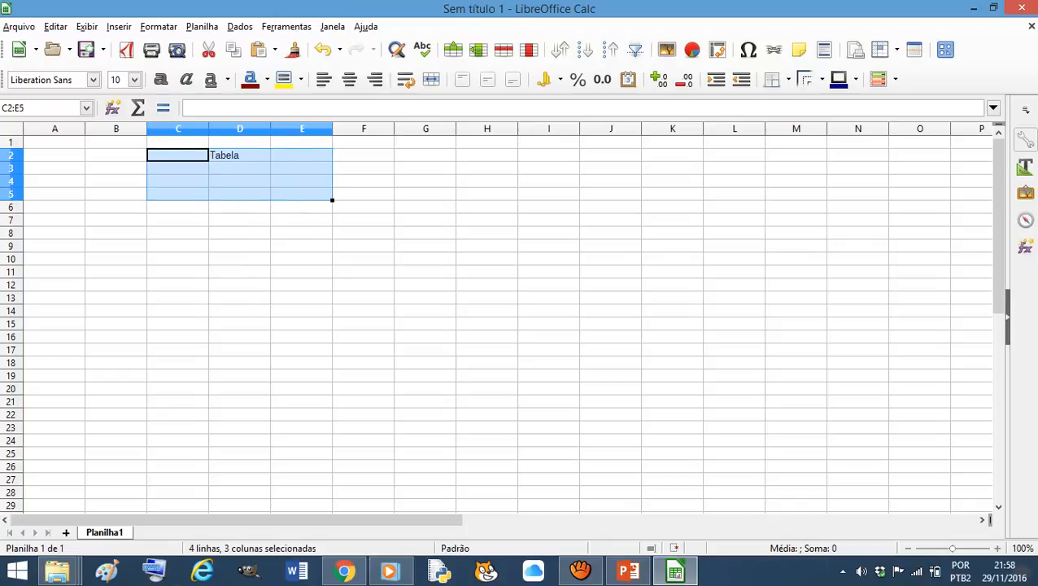
click(772, 79)
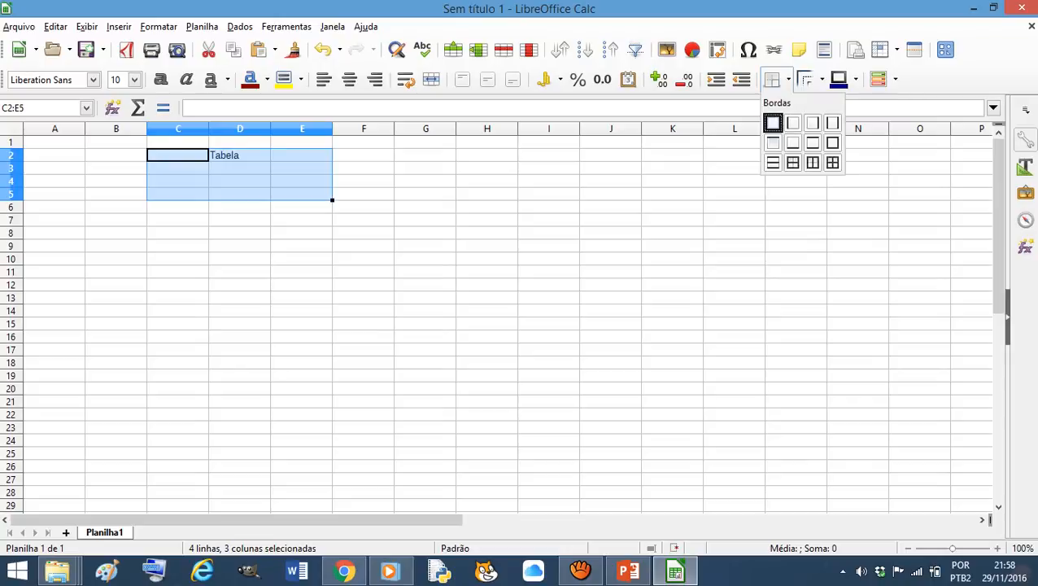
click(832, 161)
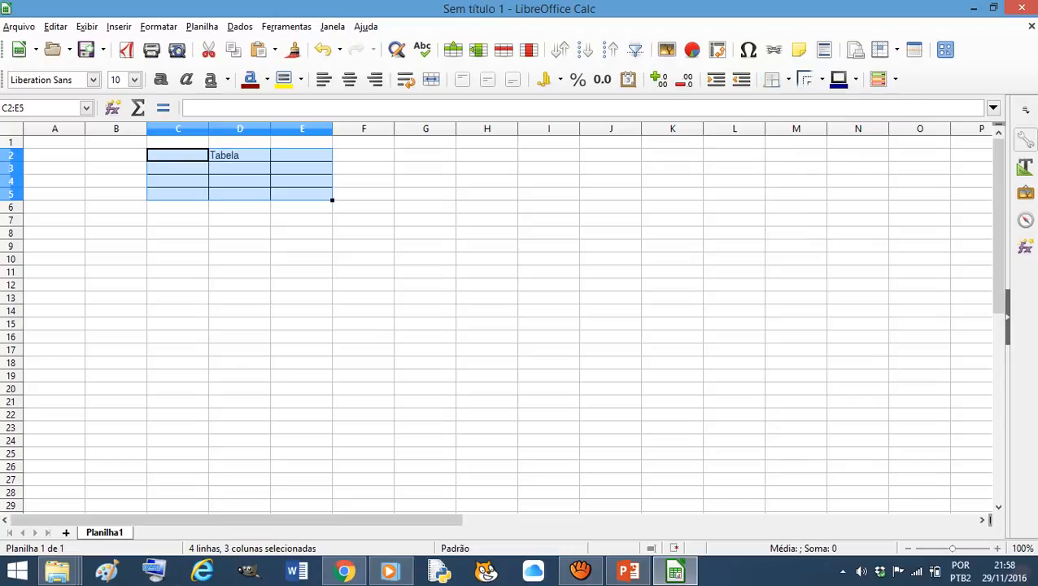
Enter the column headers País, Feriados and Total in cells C3, D3 and E3.
click(177, 168)
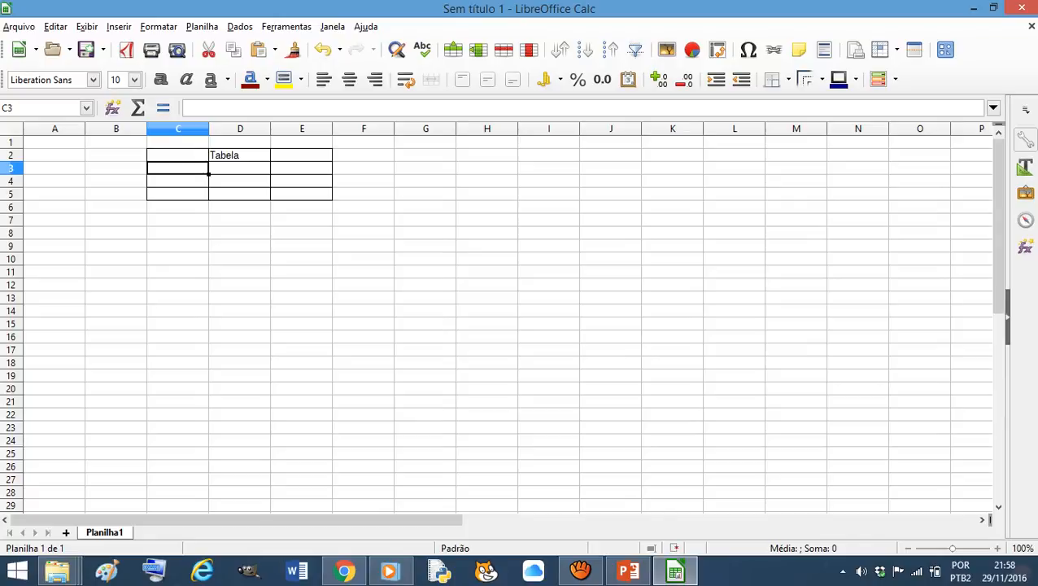
text(p)
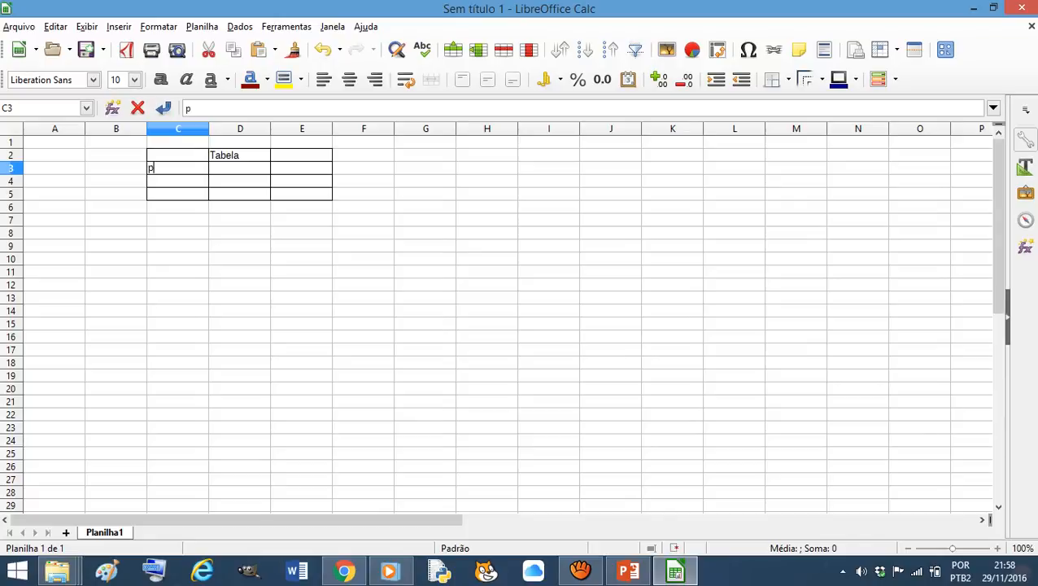
key(BackSpace)
text(País)
key(Tab)
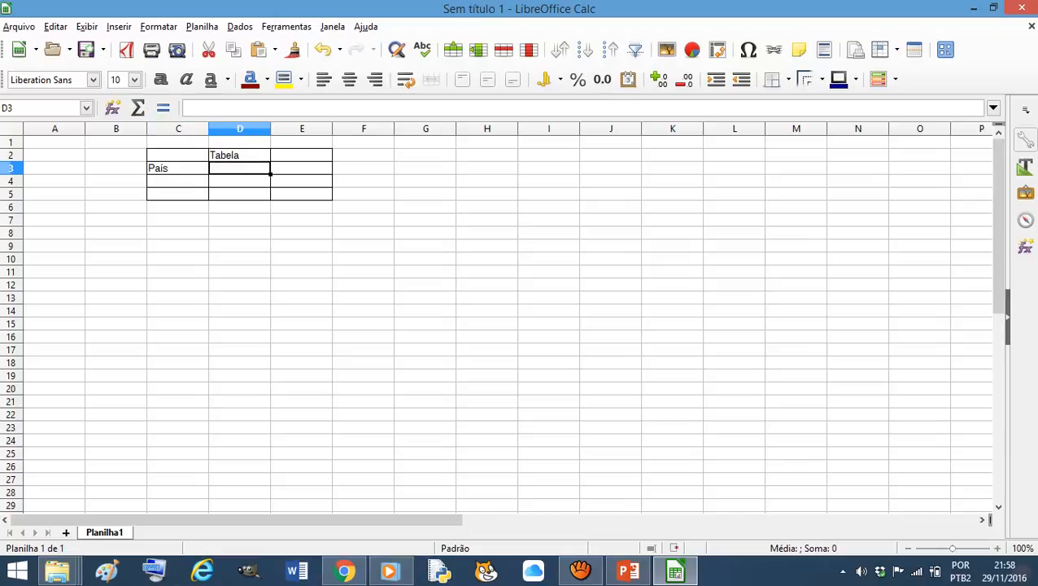
text(Fer)
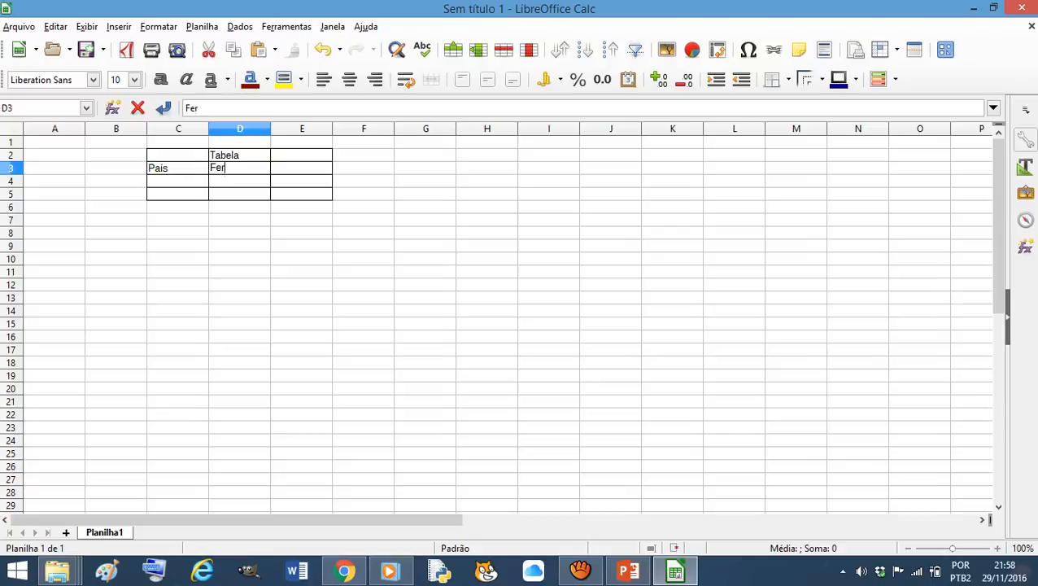
text(iados)
key(Tab)
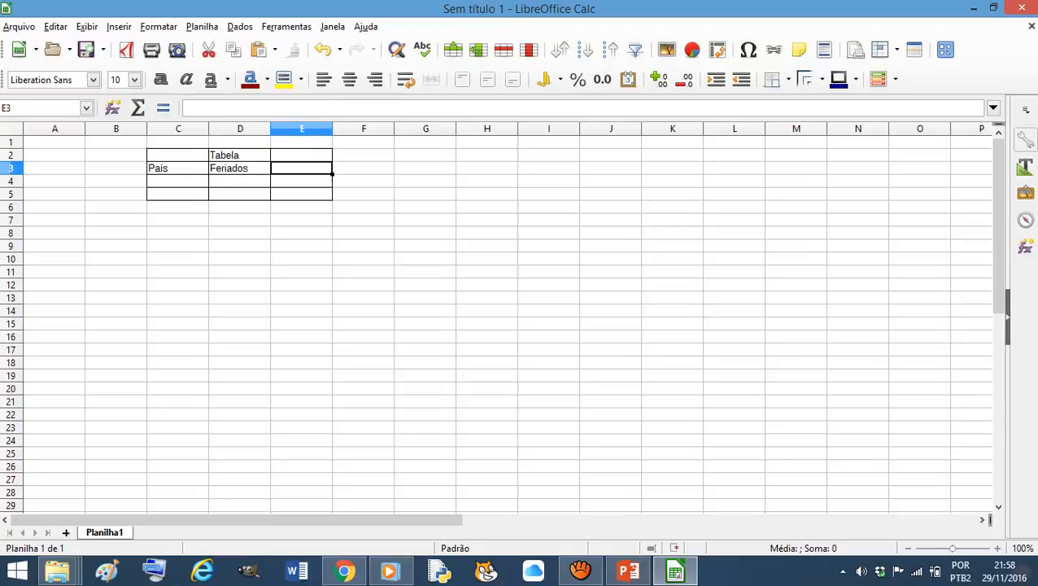
text(To)
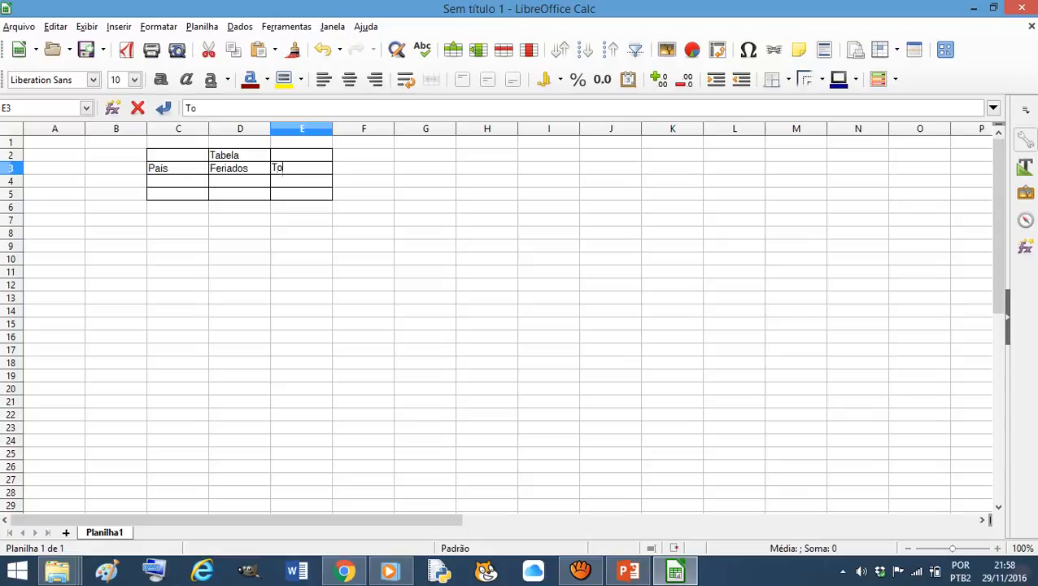
text(tal)
click(178, 245)
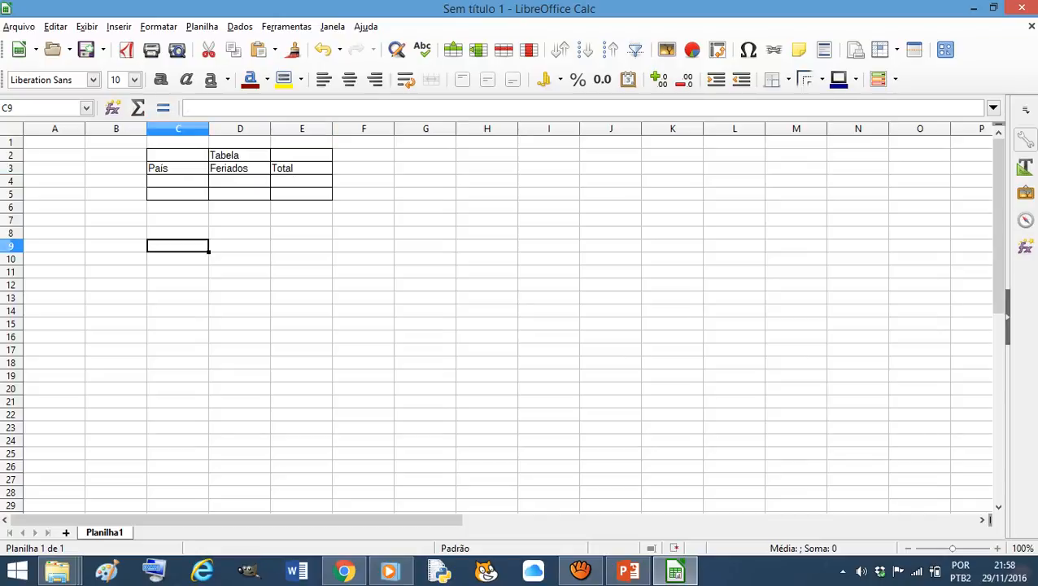
text(+)
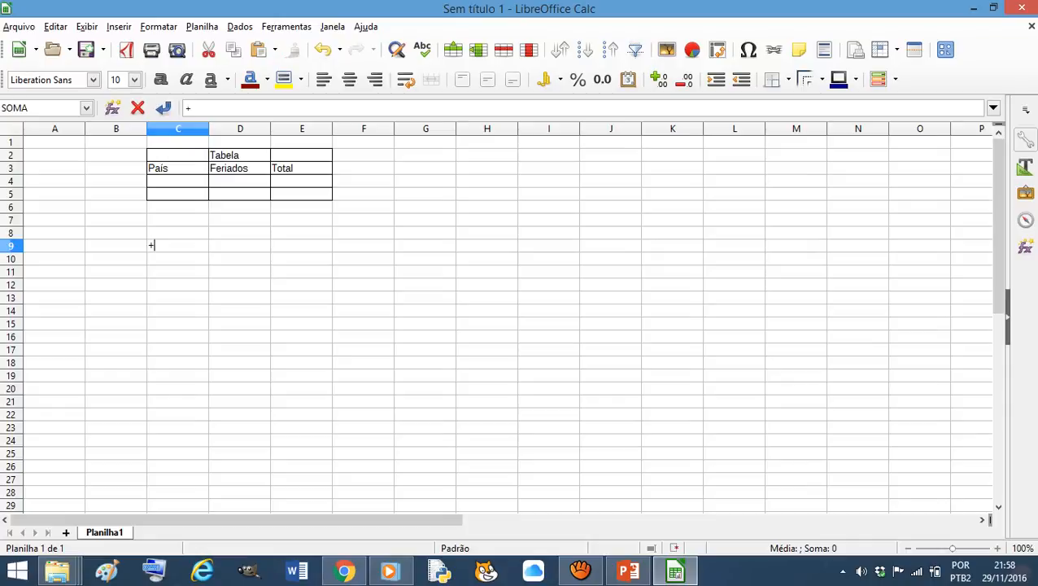
text(-/*)
key(BackSpace)
key(BackSpace)
key(BackSpace)
key(BackSpace)
Enter the countries Brasil in cell C4 and EUA in cell C5.
click(178, 180)
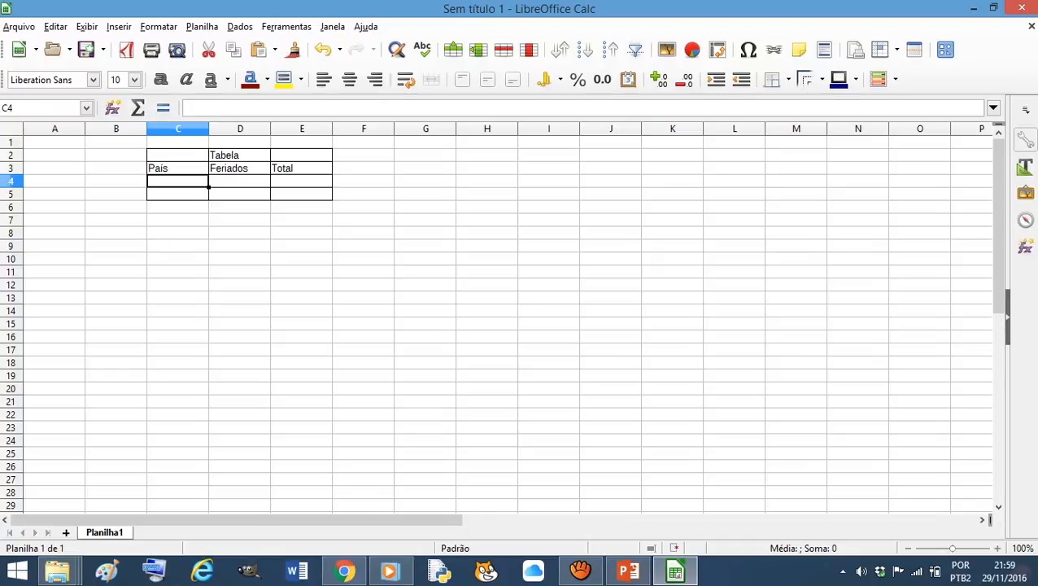
text(Ba)
key(BackSpace)
text(rasil)
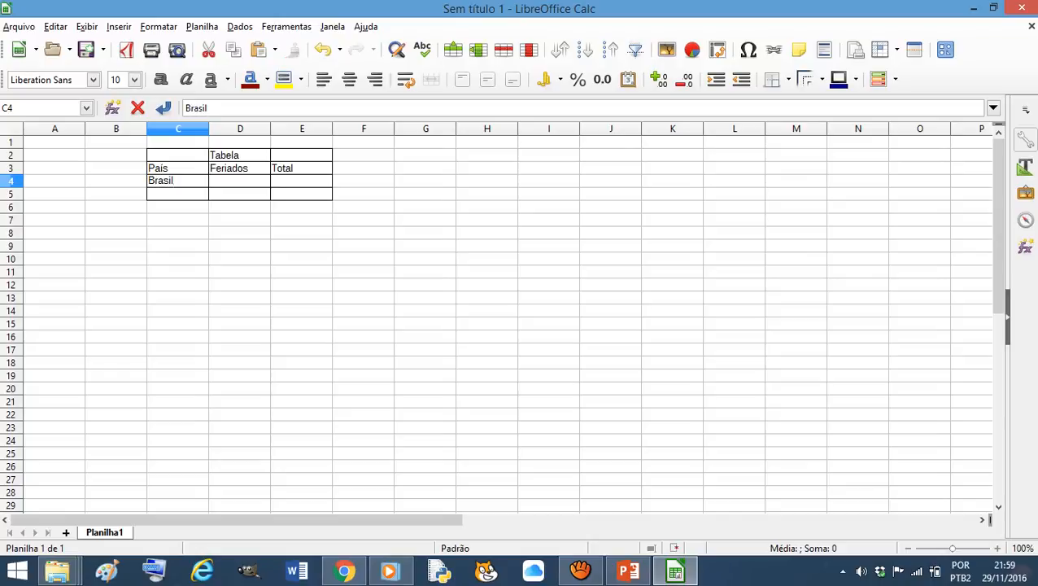
key(Return)
text(EUA)
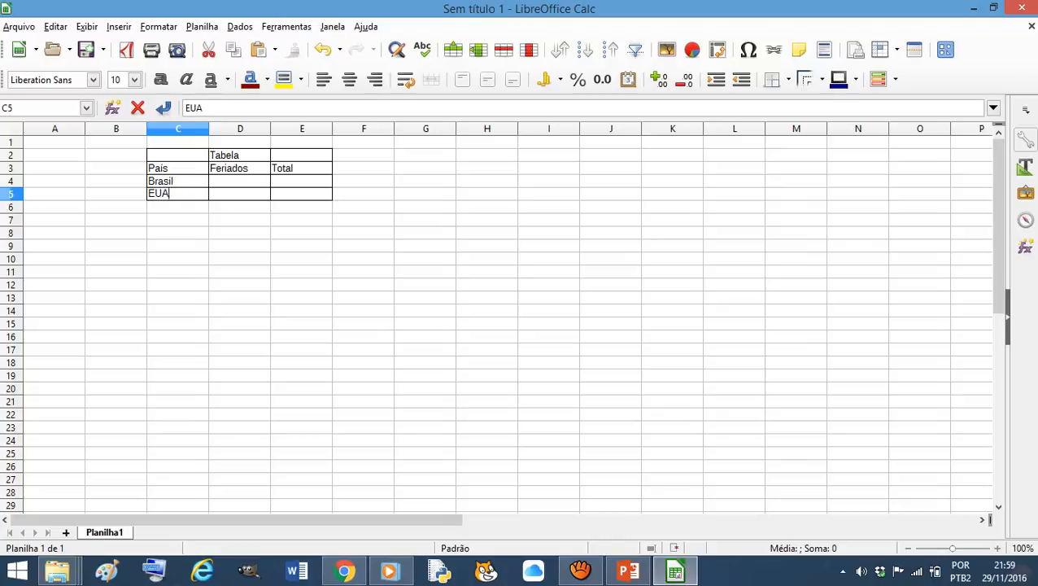
Fill the Feriados column with 10 for Brasil in D4 and 5 for EUA in D5.
click(240, 182)
text(10)
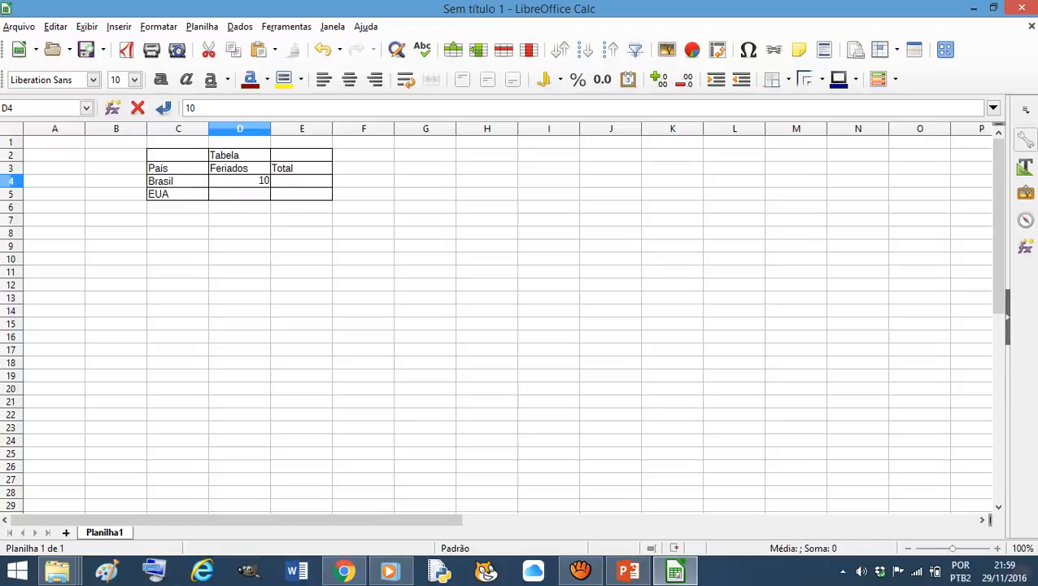
key(Return)
text(5)
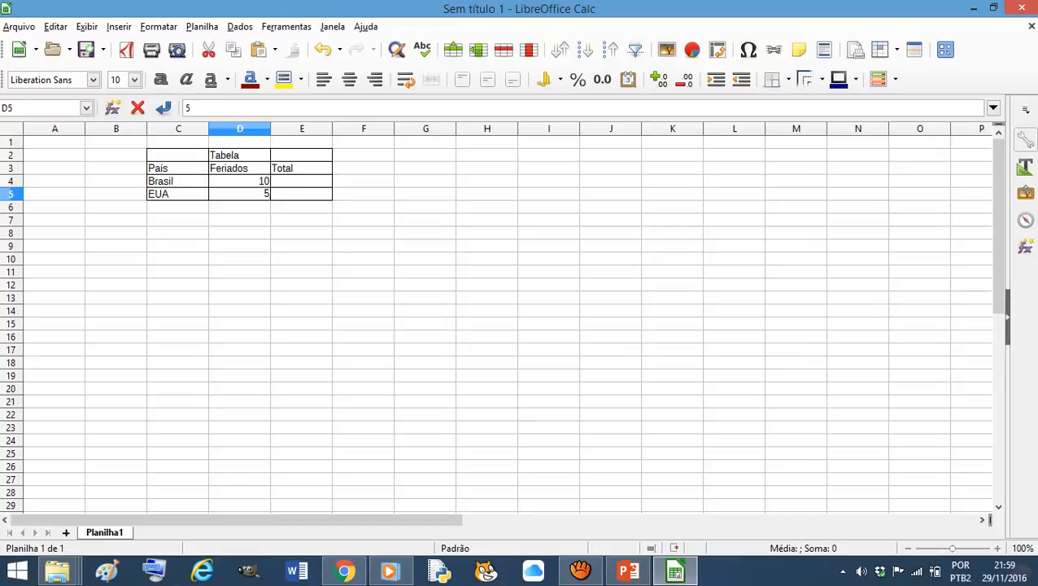
Add the two Feriados values in cell E4 with the formula =D4+D5.
click(302, 181)
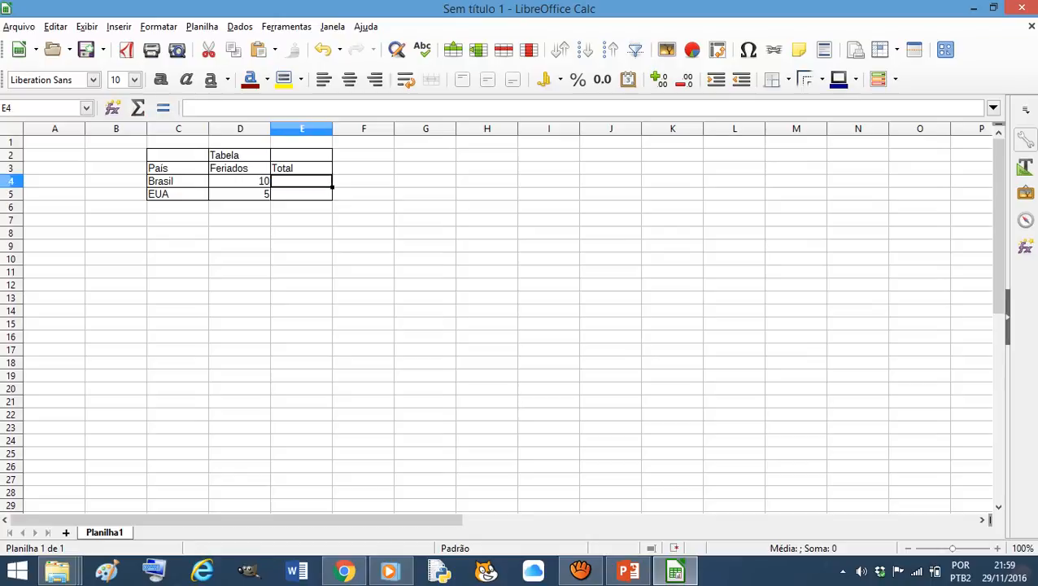
text(=)
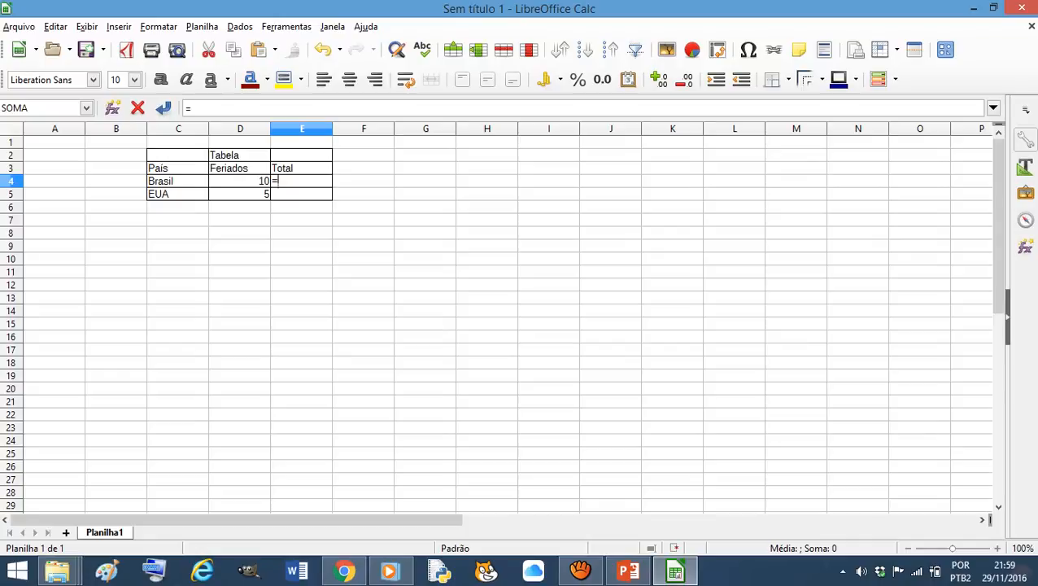
key(Left)
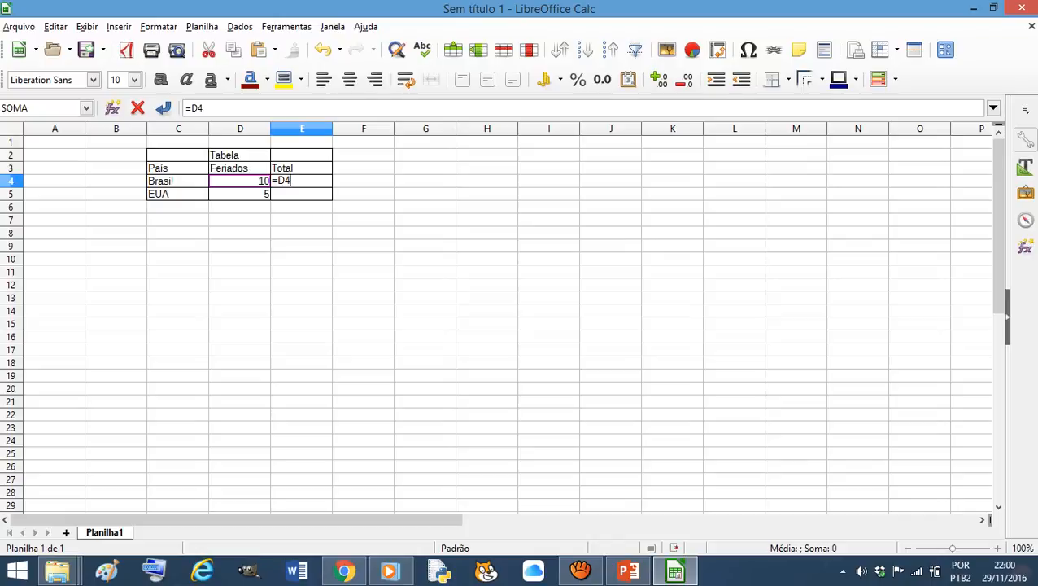
text(+)
click(240, 194)
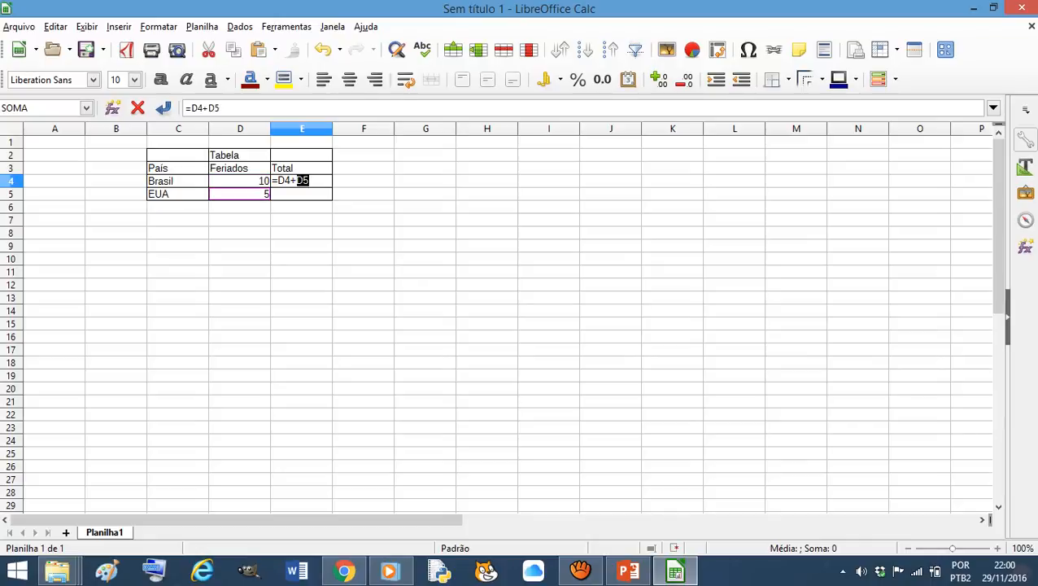
key(Return)
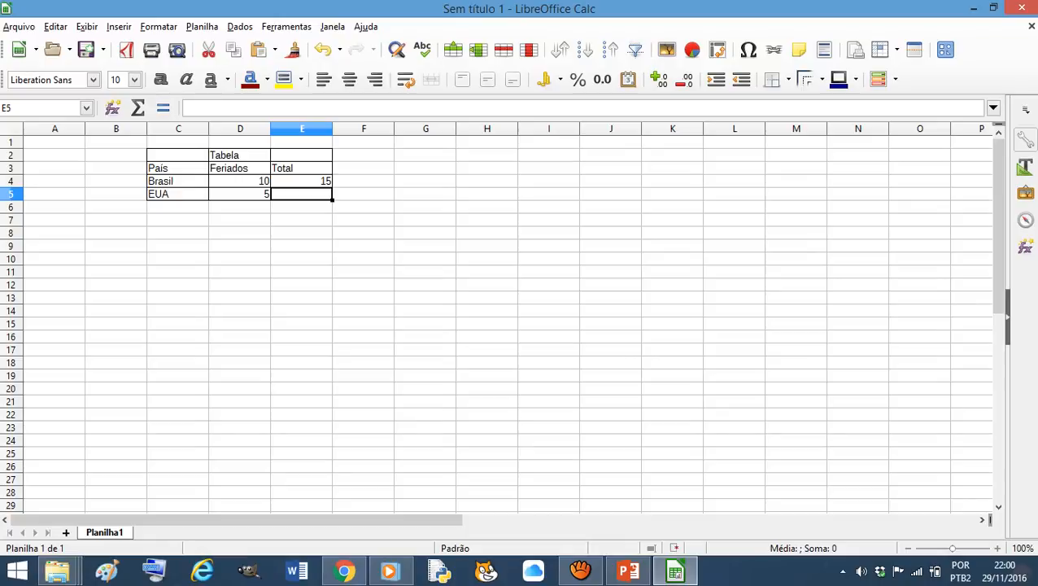
Subtract the EUA value from the Brasil value in cell E5 with the formula =D4-D5.
text(=)
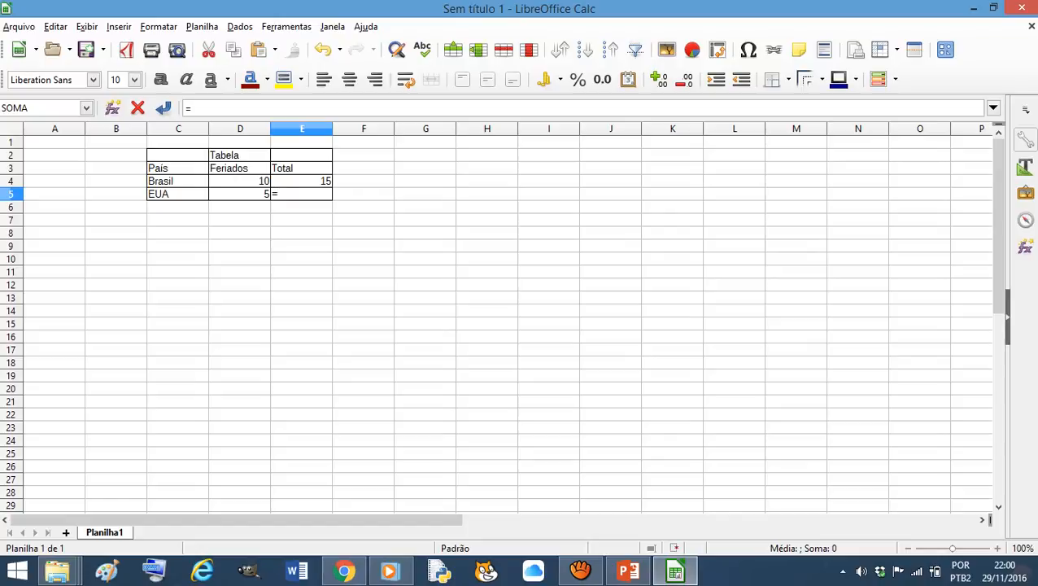
click(239, 181)
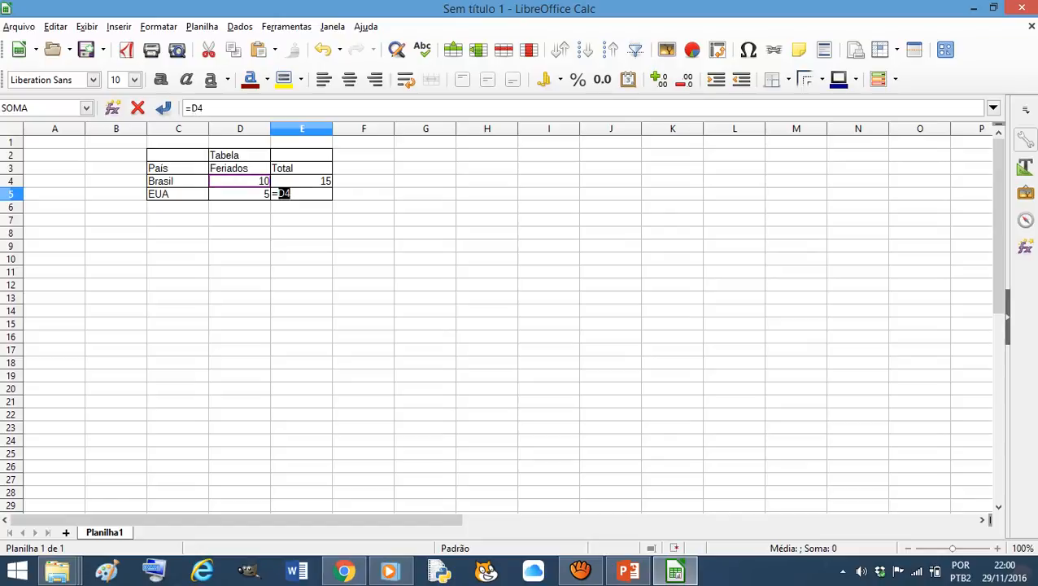
click(291, 193)
text(-)
click(240, 193)
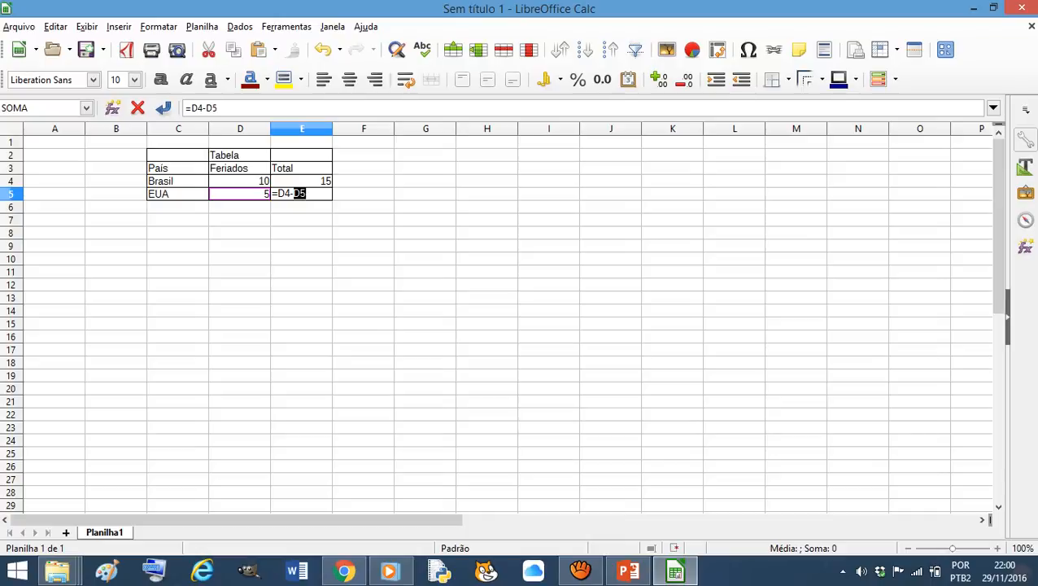
click(308, 193)
key(Return)
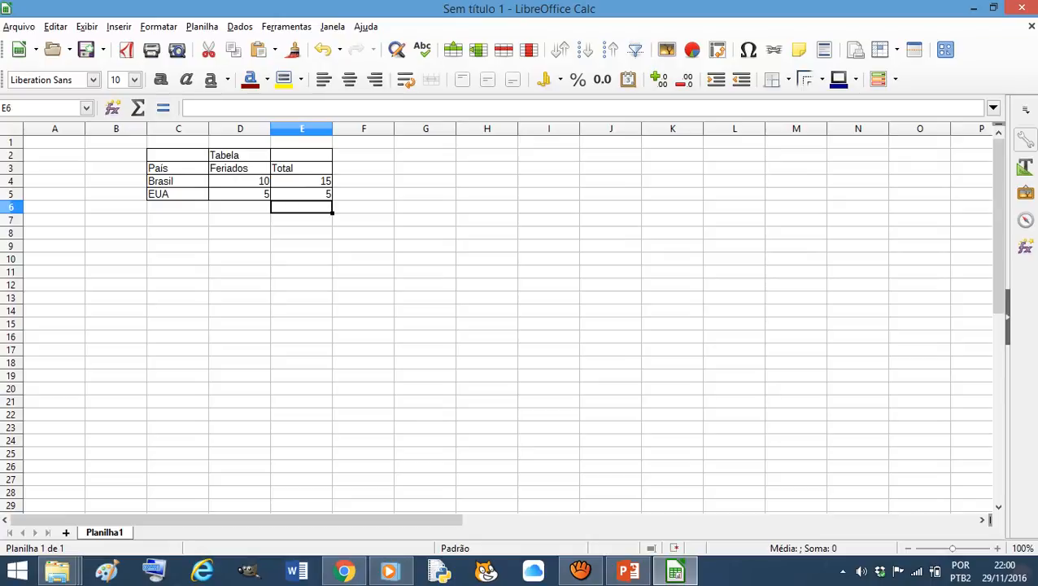
Divide the Brasil value by the EUA value in cell D9 with the formula =D4/D5.
click(240, 246)
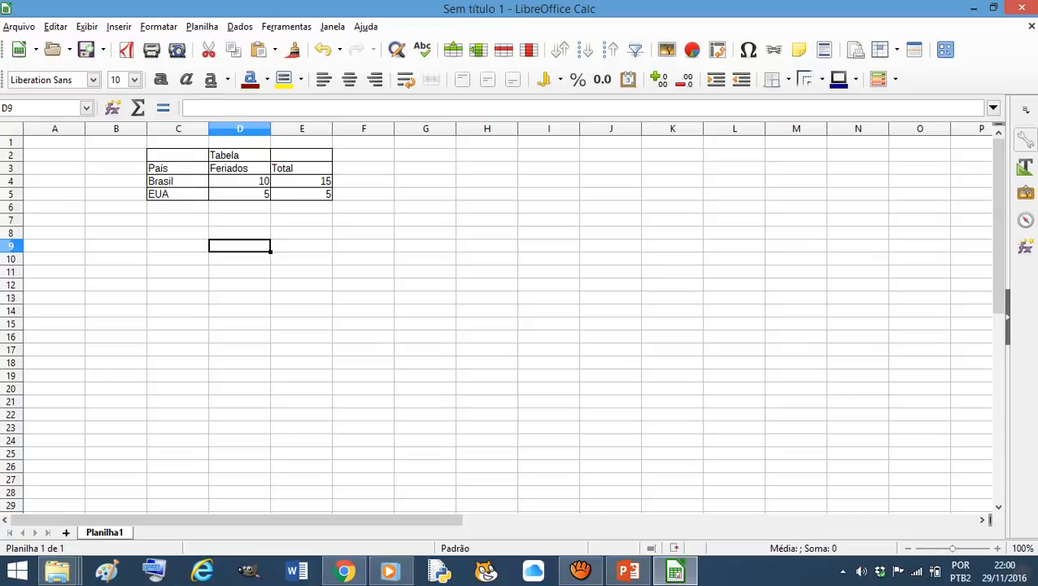
text(=)
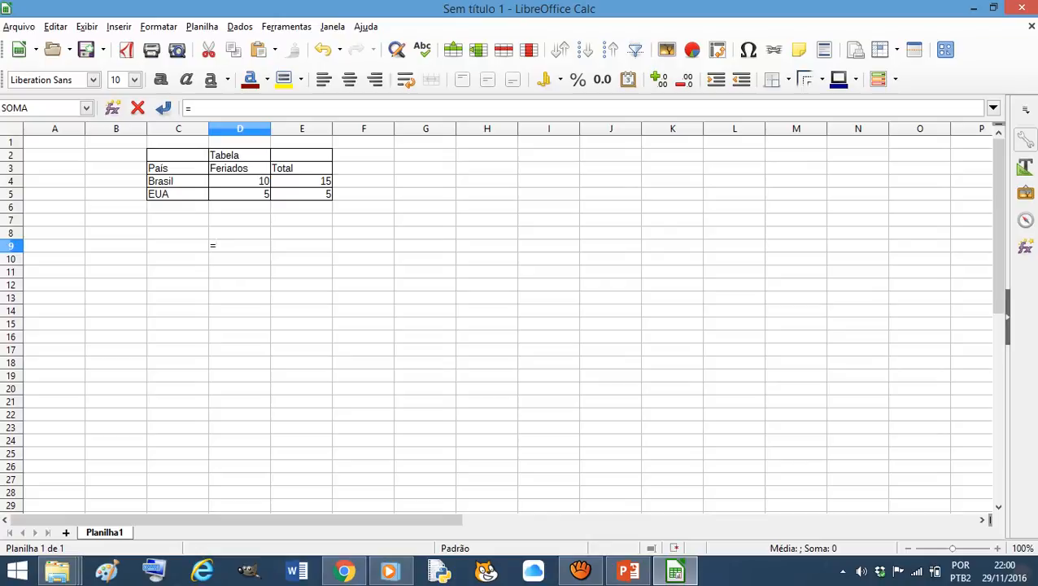
click(239, 180)
text(/)
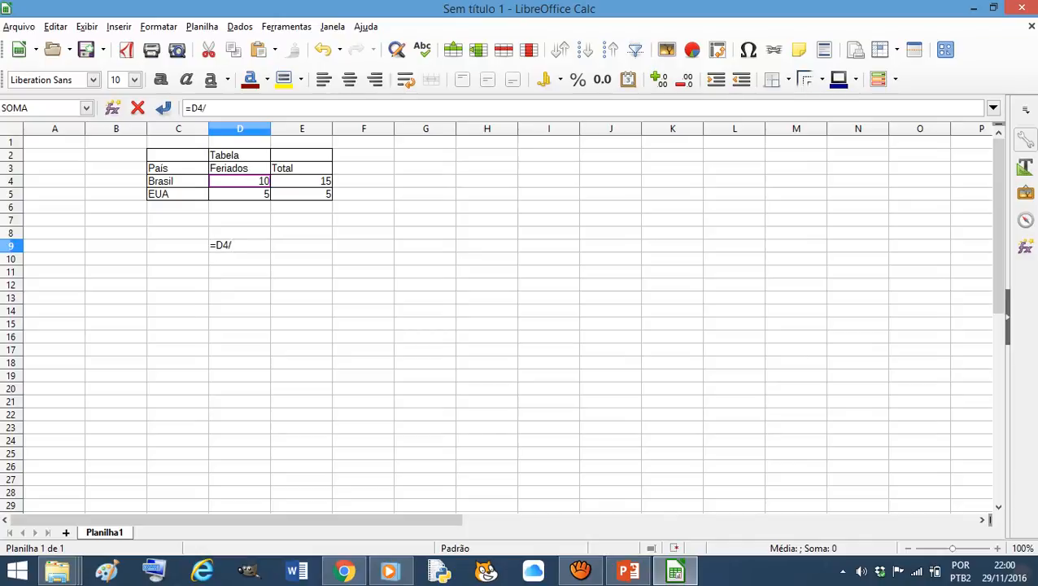
text(D5)
key(Return)
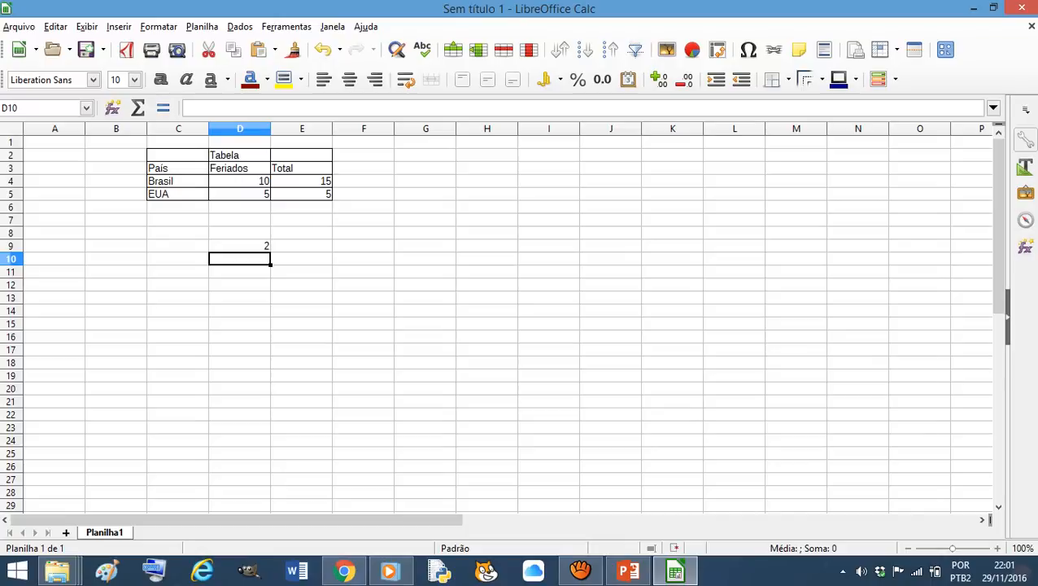
Multiply the EUA Feriados value by 5 in cell D10 with the formula =D5*5.
text(=)
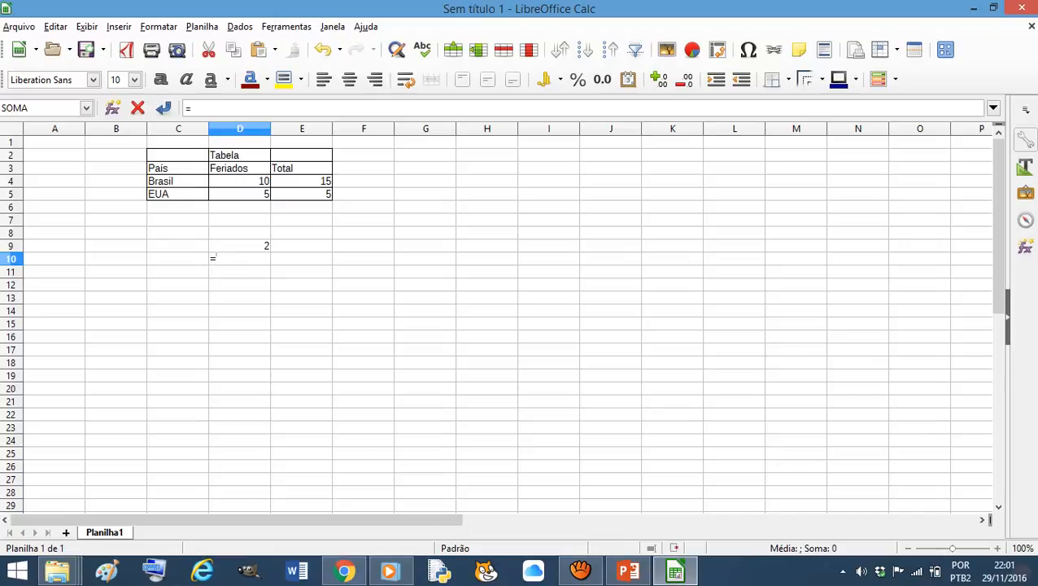
click(240, 194)
text(*)
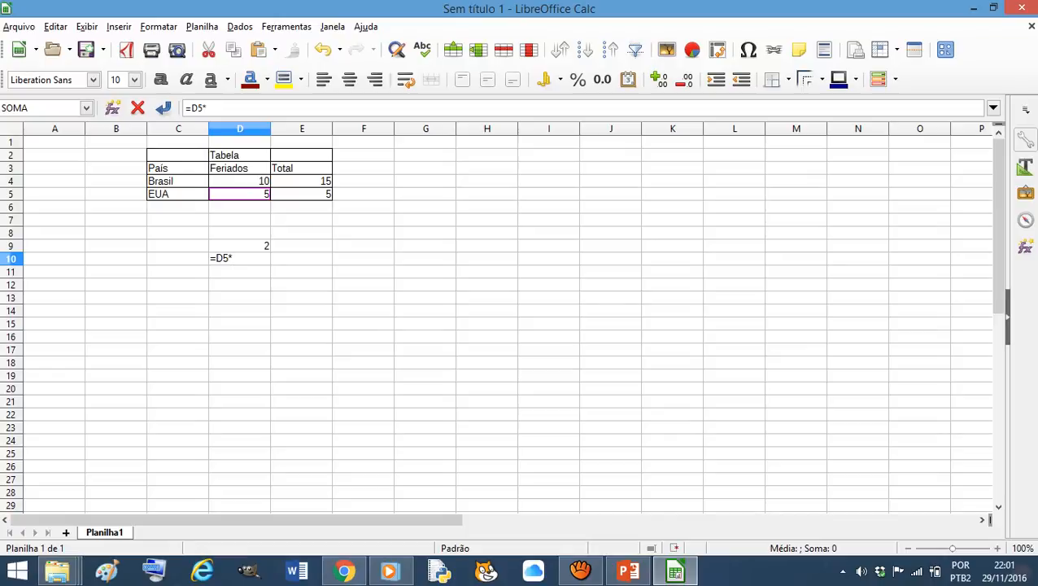
text(5)
key(Return)
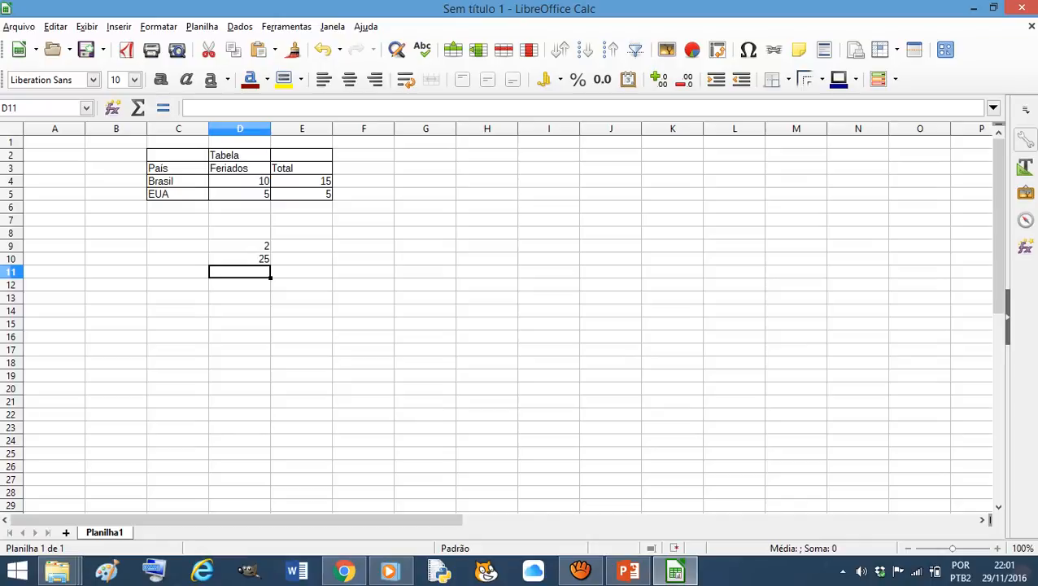
Fill the table's title row, cells C2:E2, with a yellow background.
drag(179, 154, 302, 155)
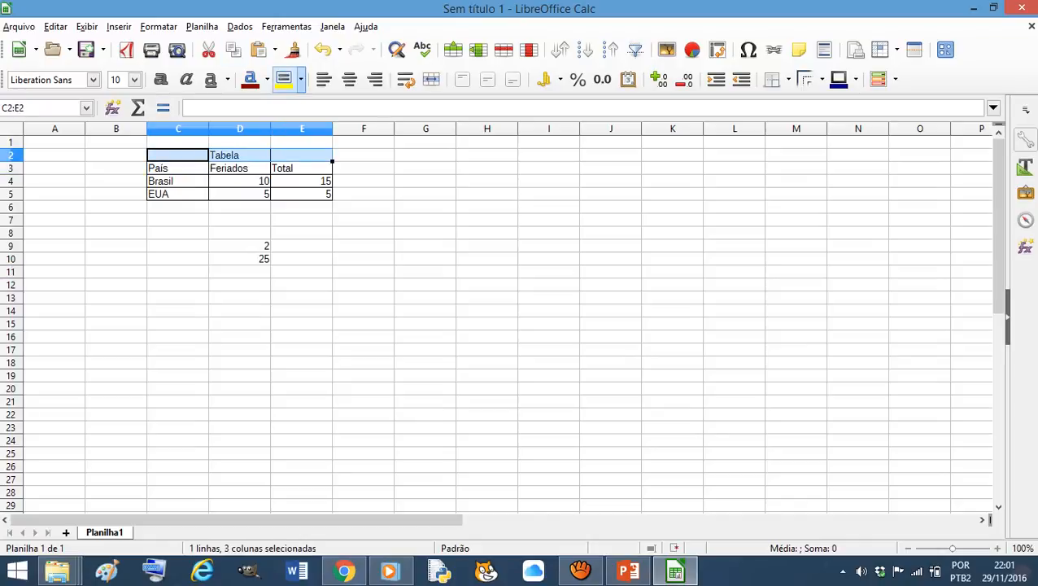
click(300, 79)
click(285, 210)
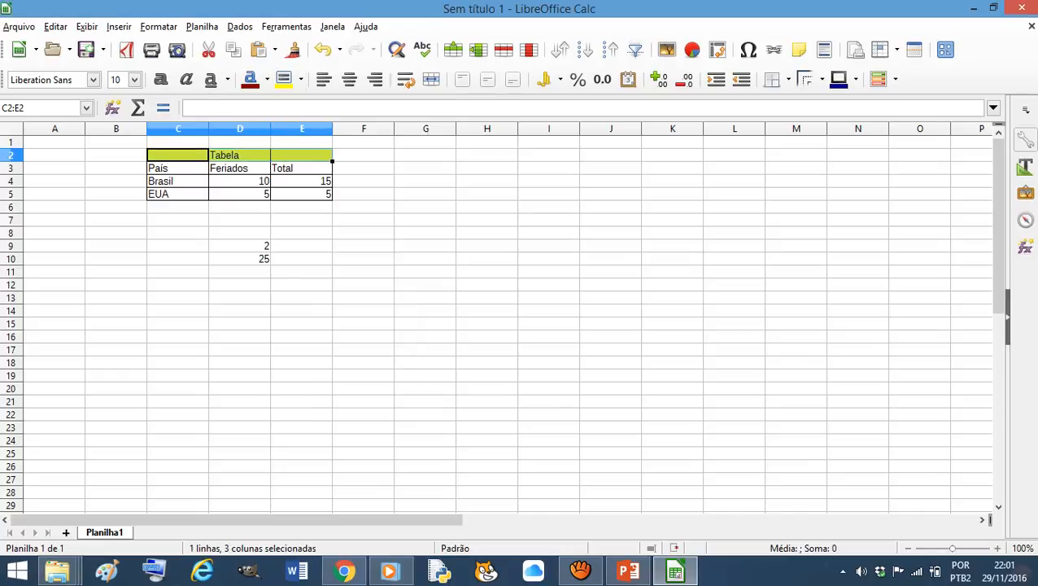
Make the country names Brasil and EUA in cells C4:C5 bold.
key(Down)
key(Down)
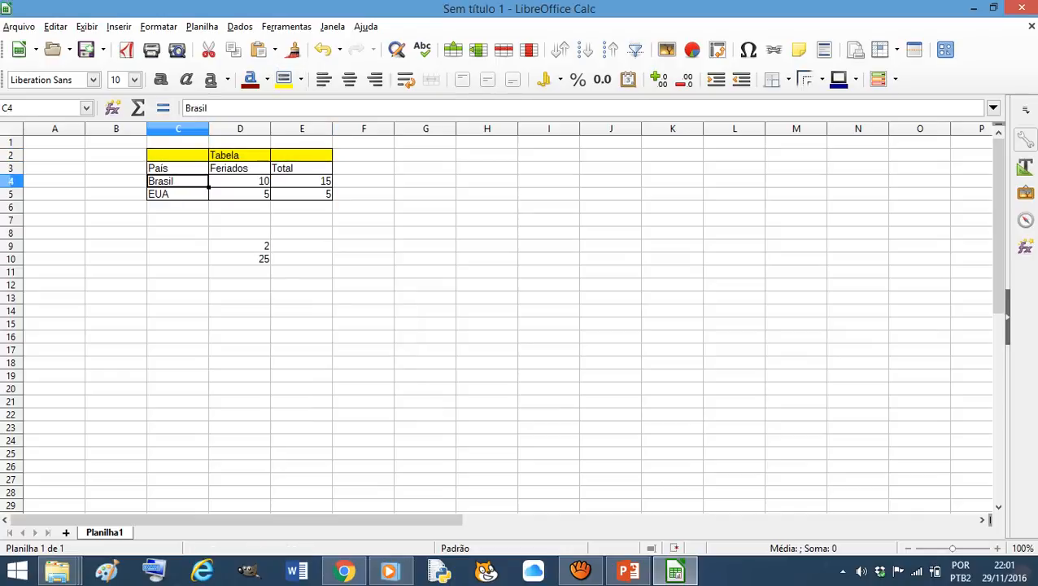
key(shift+Up)
key(shift+Up)
key(shift+Up)
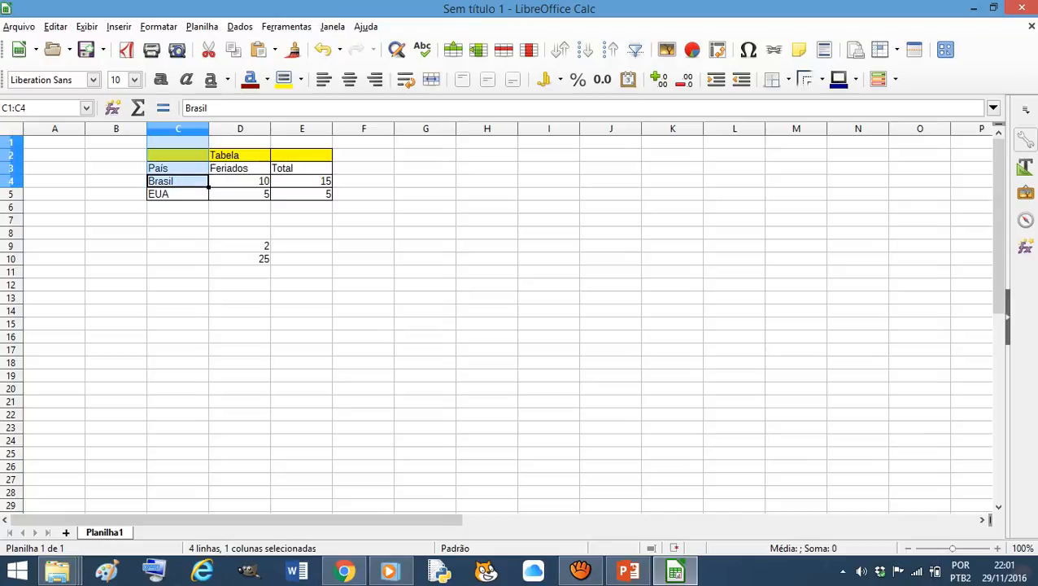
key(shift+Down)
key(shift+Down)
key(shift+Down)
key(shift+Down)
key(shift+Down)
key(shift+Up)
key(shift+Up)
key(shift+Down)
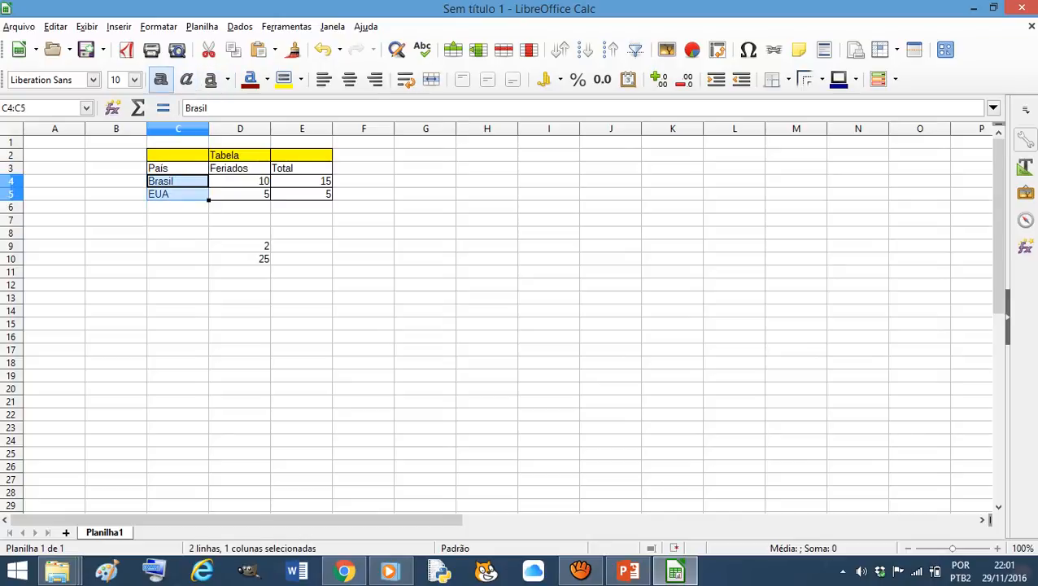
click(160, 79)
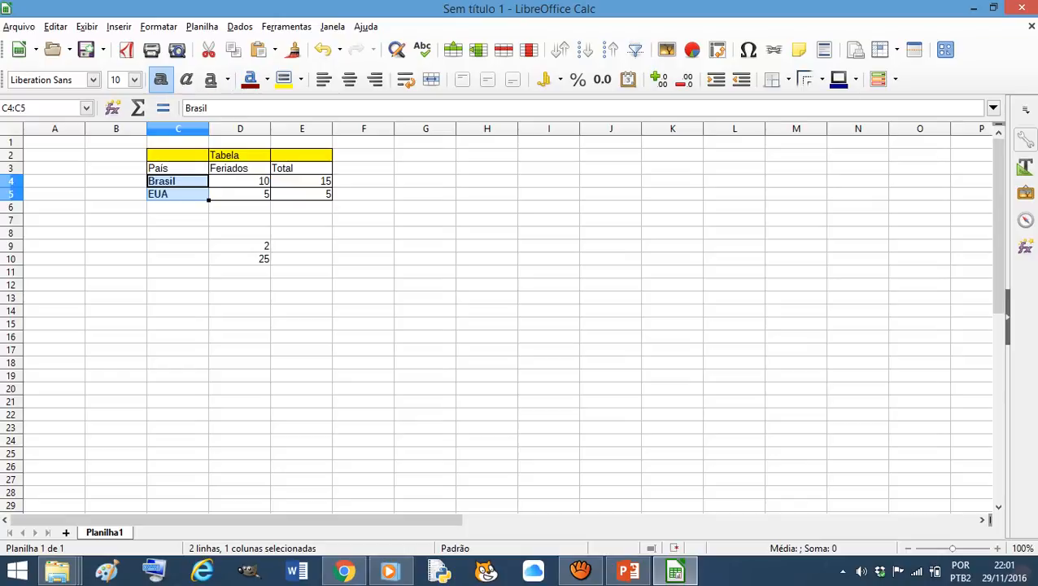
Center the Feriados values in cells D4:D5 horizontally.
key(Right)
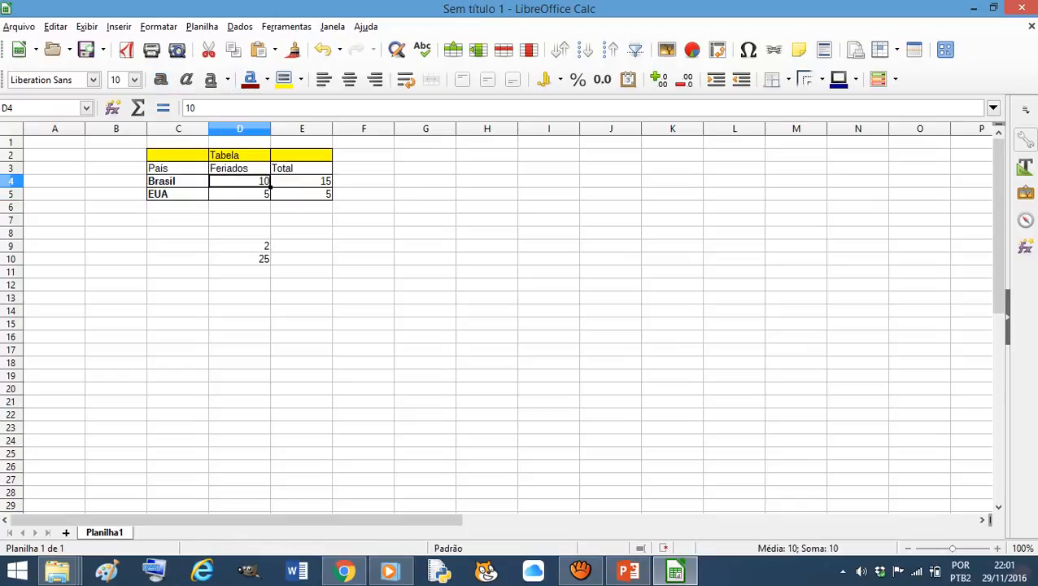
key(shift+Down)
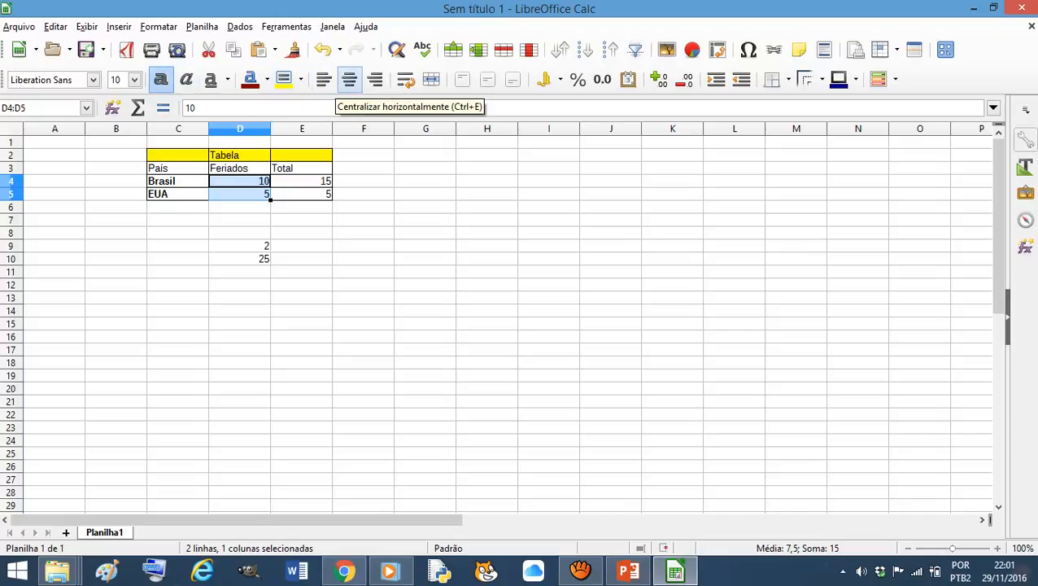
click(349, 79)
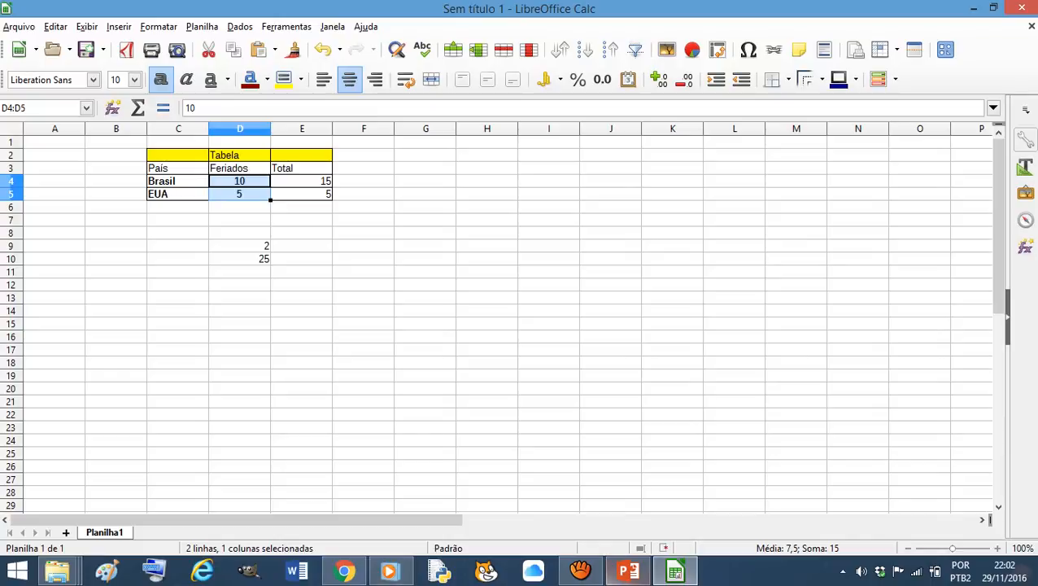
Switch to the PowerPoint presentation "Slides aula 5" and go to slide 7, "Desliguem os computadores!".
click(628, 572)
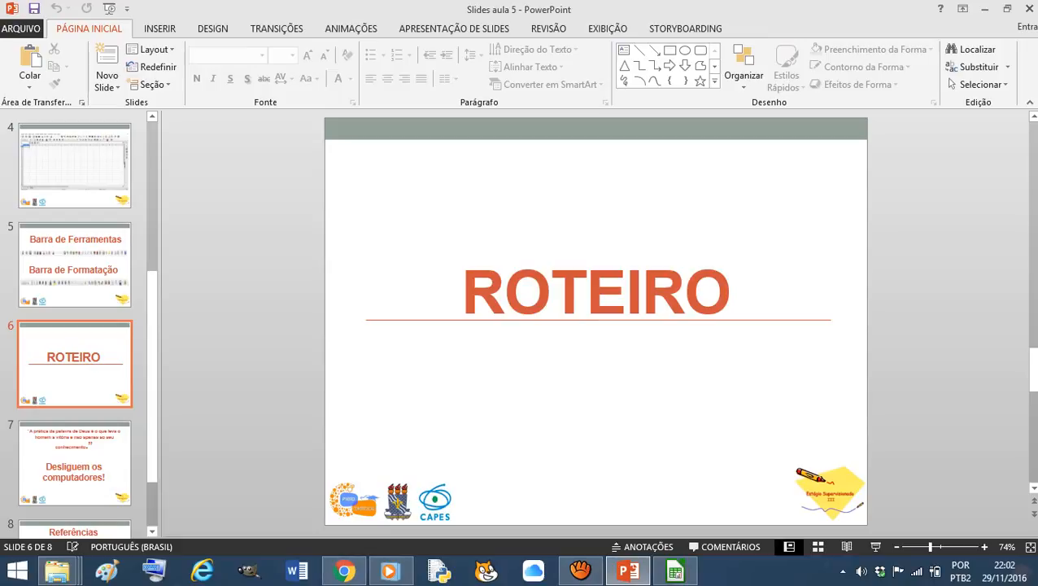
key(Page_Down)
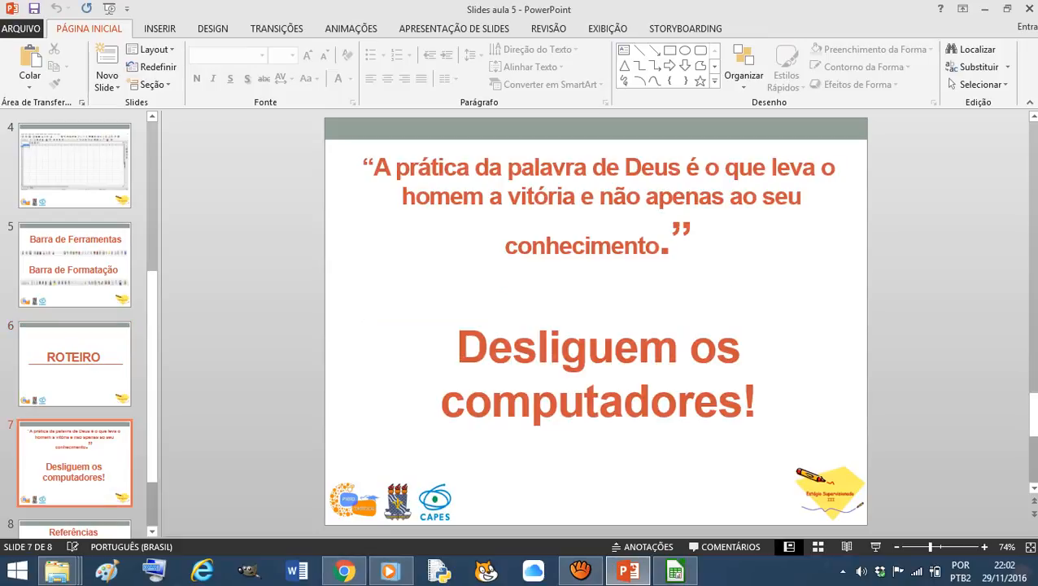